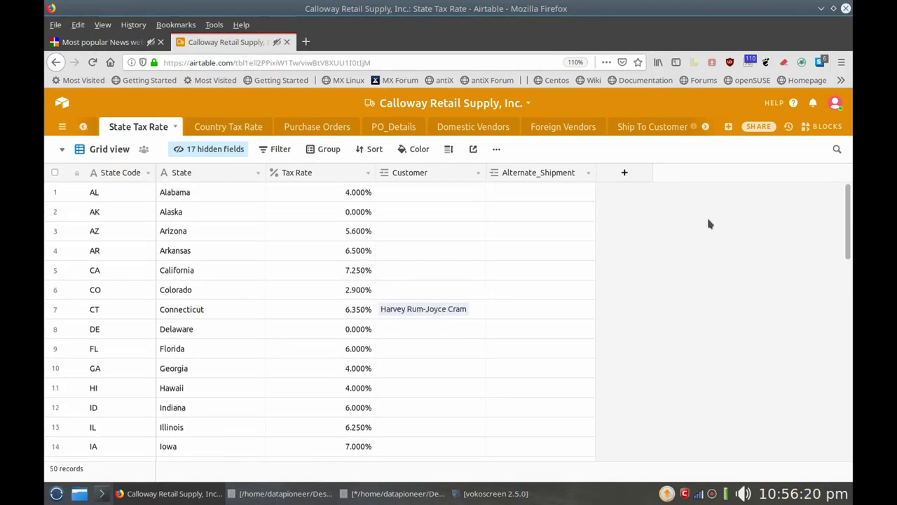
- Look through the Country Tax Rate, Purchase Orders and PO_Details tables, including the last columns of PO_Details
{"action": "left_click", "coordinate": [238, 128]}
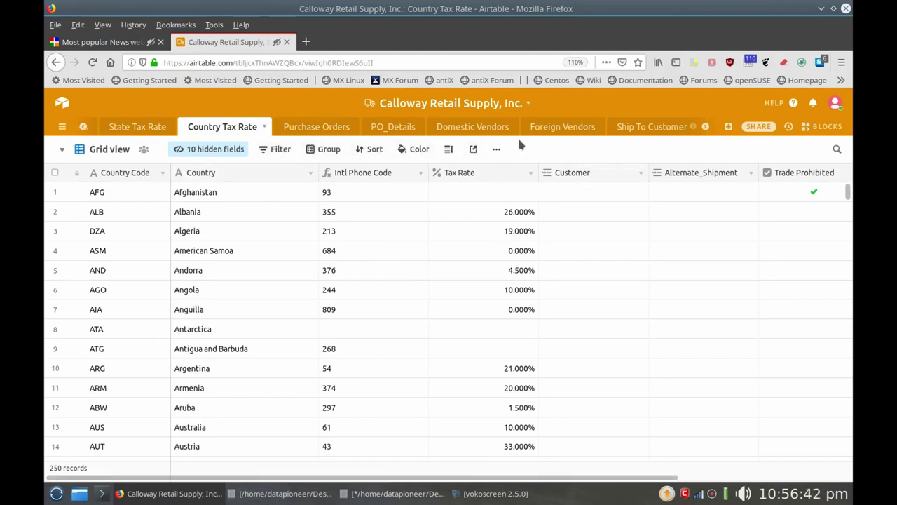
{"action": "left_click", "coordinate": [317, 130]}
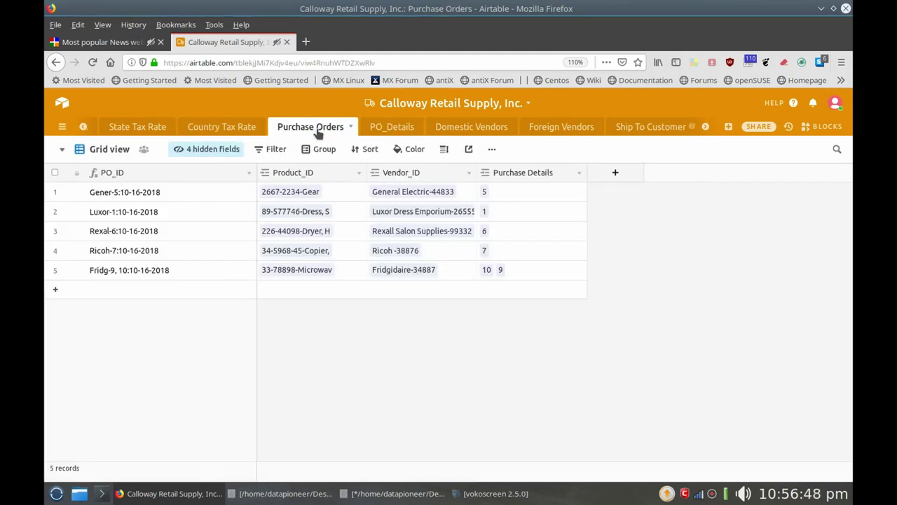
{"action": "left_click", "coordinate": [389, 131]}
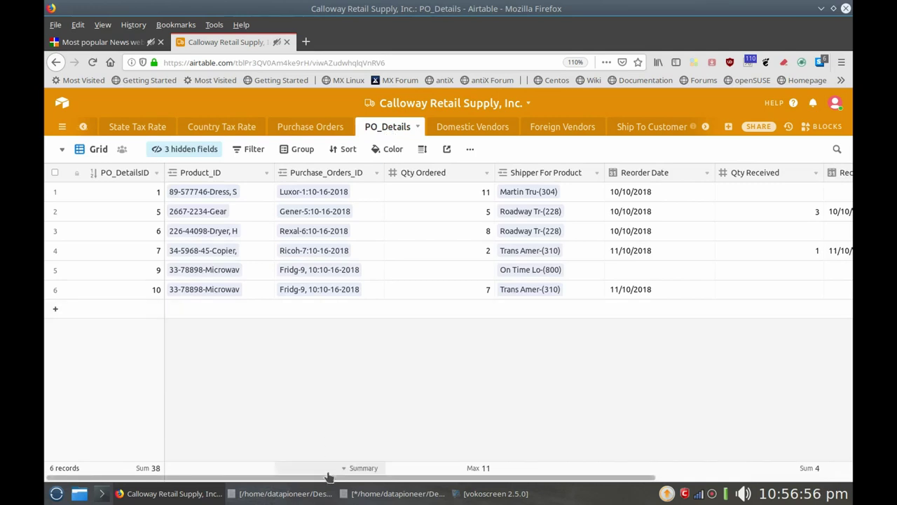
{"action": "left_click_drag", "start_coordinate": [330, 482], "coordinate": [525, 489]}
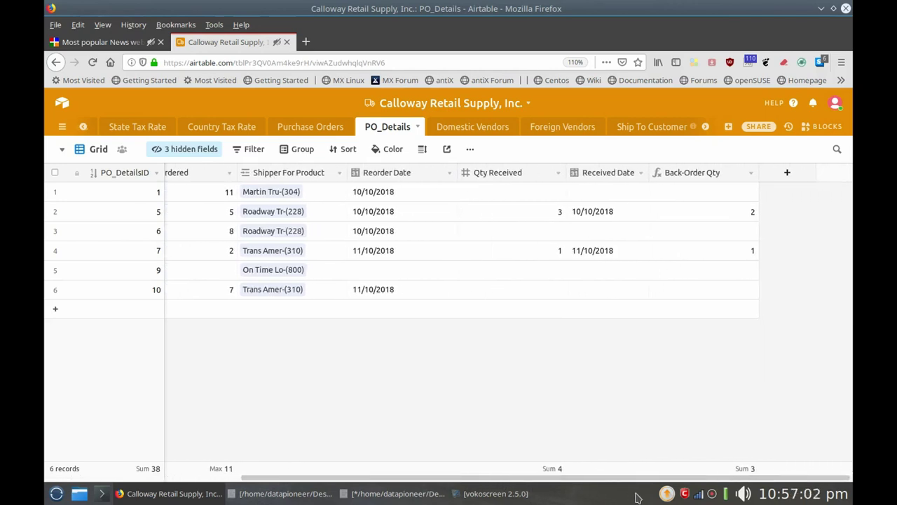
- Open the Domestic Vendors table and examine its columns from Purchase Orders back to the contact names
{"action": "left_click", "coordinate": [474, 129]}
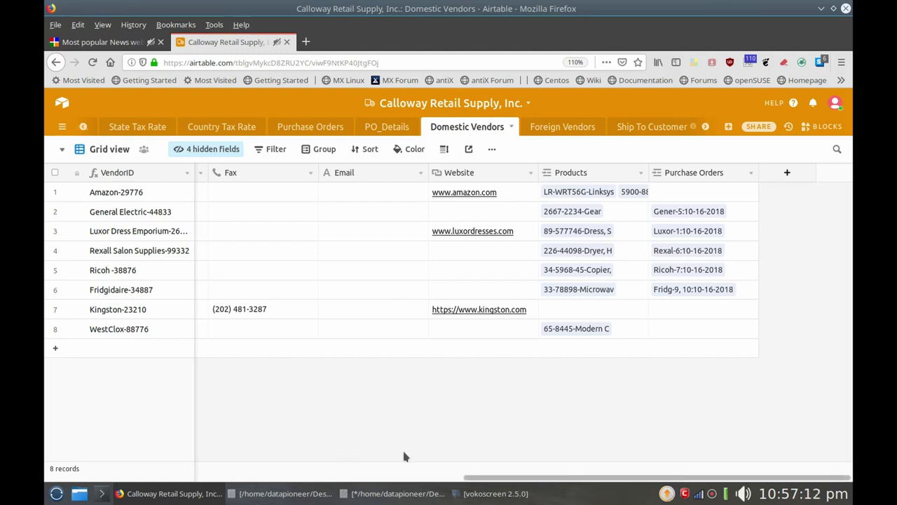
{"action": "left_click_drag", "start_coordinate": [474, 480], "coordinate": [380, 478]}
{"action": "scroll", "coordinate": [317, 463], "scroll_direction": "left", "scroll_amount": 5}
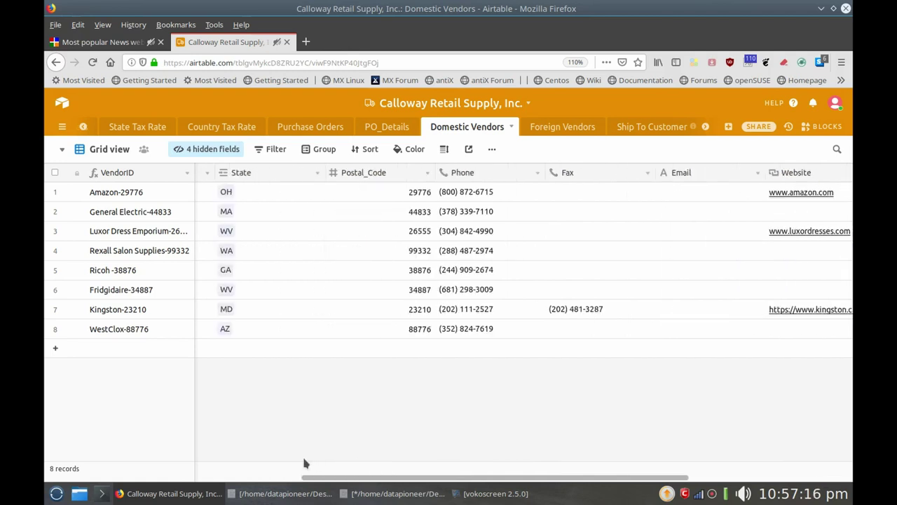
{"action": "scroll", "coordinate": [232, 461], "scroll_direction": "left", "scroll_amount": 3}
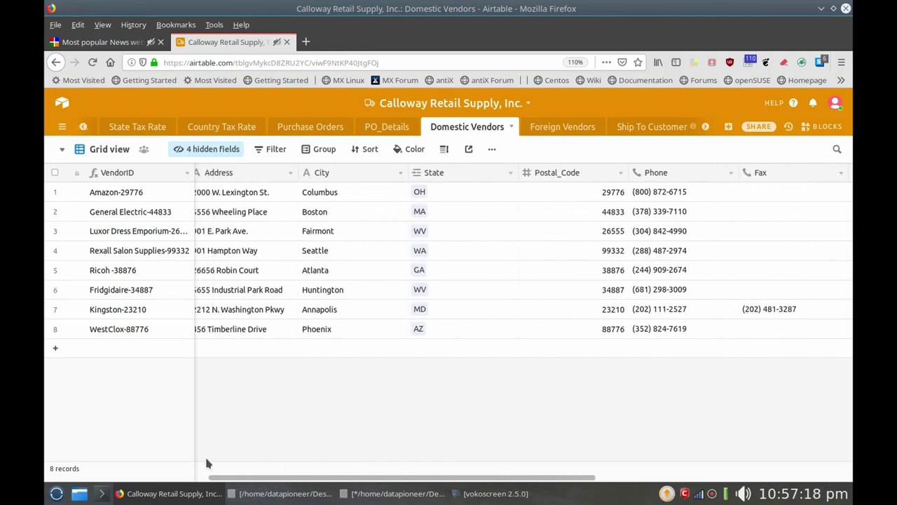
{"action": "scroll", "coordinate": [184, 459], "scroll_direction": "left", "scroll_amount": 3}
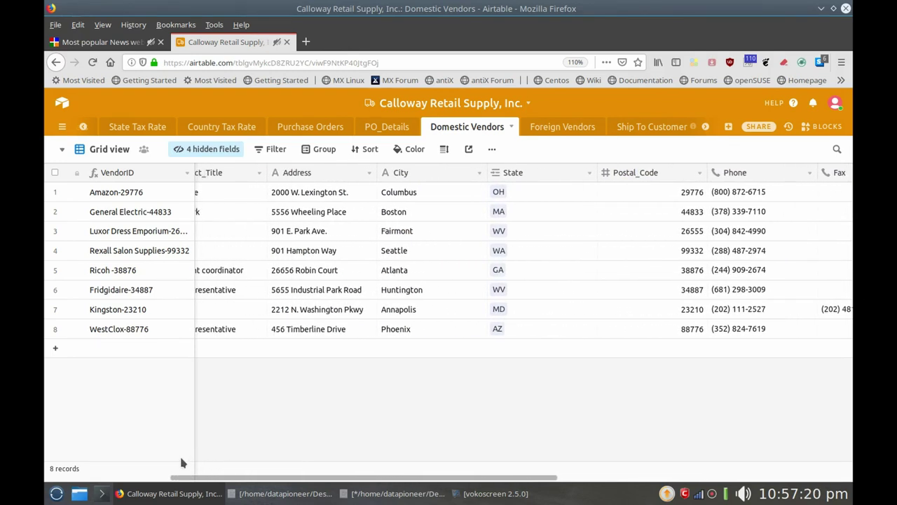
{"action": "scroll", "coordinate": [151, 456], "scroll_direction": "left", "scroll_amount": 1}
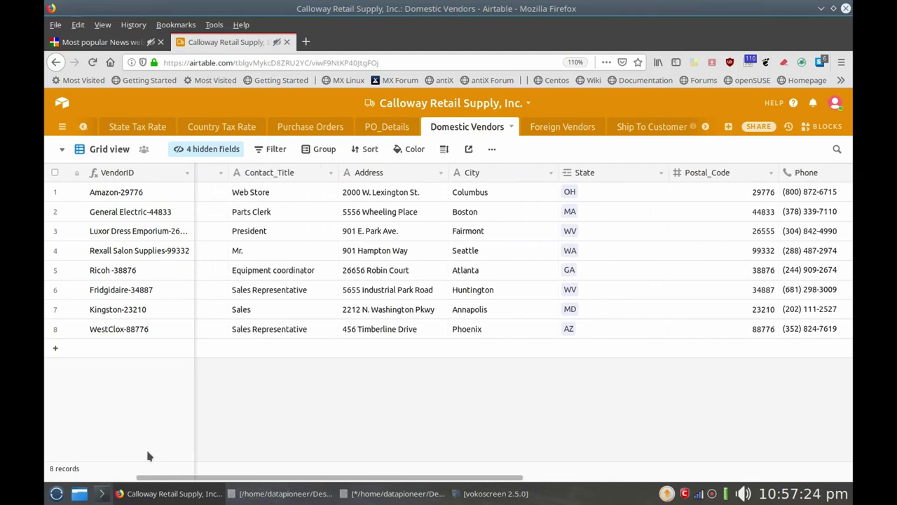
{"action": "scroll", "coordinate": [136, 452], "scroll_direction": "left", "scroll_amount": 5}
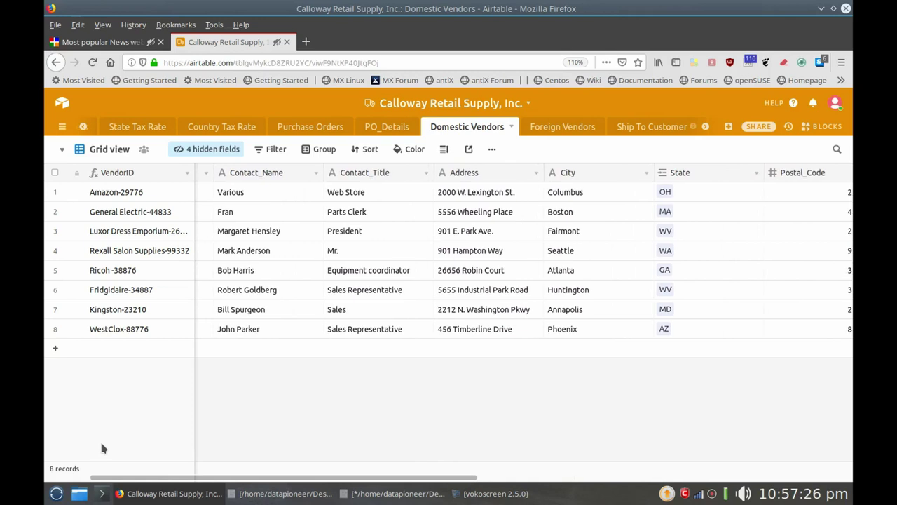
{"action": "scroll", "coordinate": [88, 448], "scroll_direction": "left", "scroll_amount": 3}
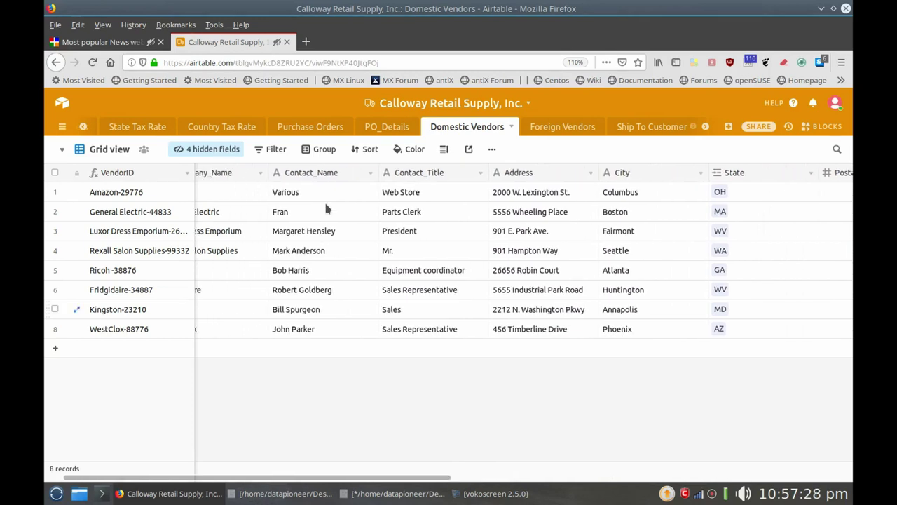
- In the Foreign Vendors table, inspect the Country field's type settings and close them without saving
{"action": "left_click", "coordinate": [537, 128]}
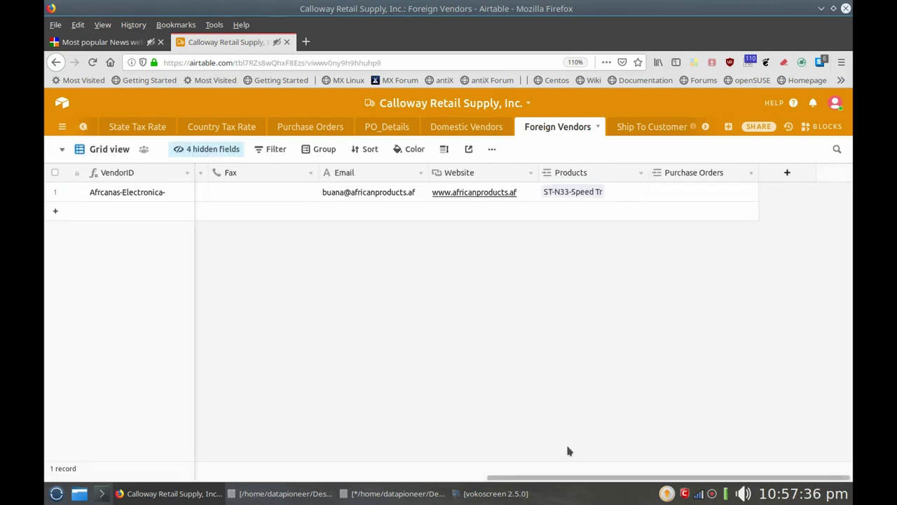
{"action": "left_click_drag", "start_coordinate": [572, 481], "coordinate": [474, 479]}
{"action": "left_click_drag", "start_coordinate": [421, 467], "coordinate": [371, 465]}
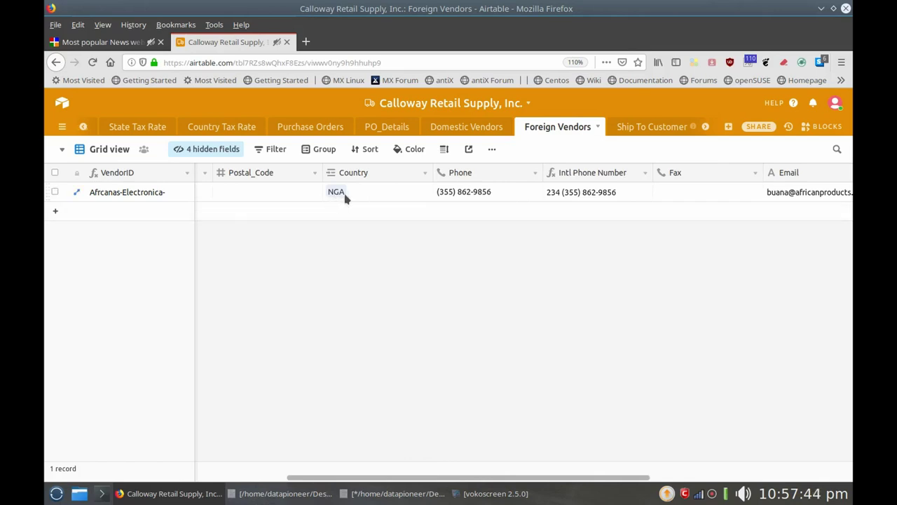
{"action": "right_click", "coordinate": [379, 180]}
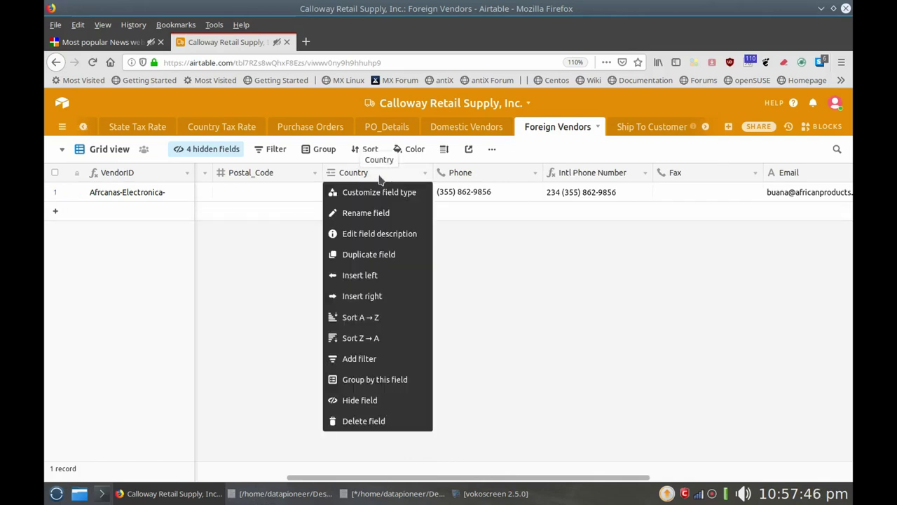
{"action": "left_click", "coordinate": [379, 191]}
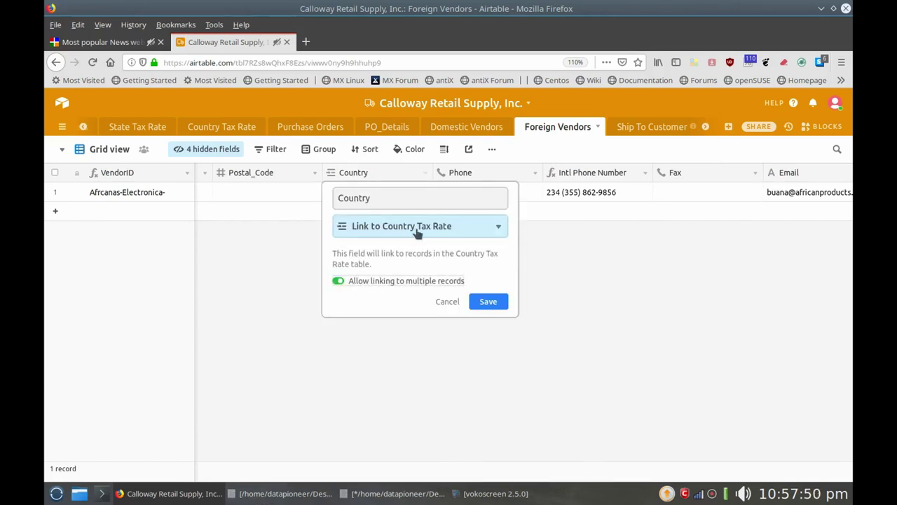
{"action": "left_click", "coordinate": [446, 302]}
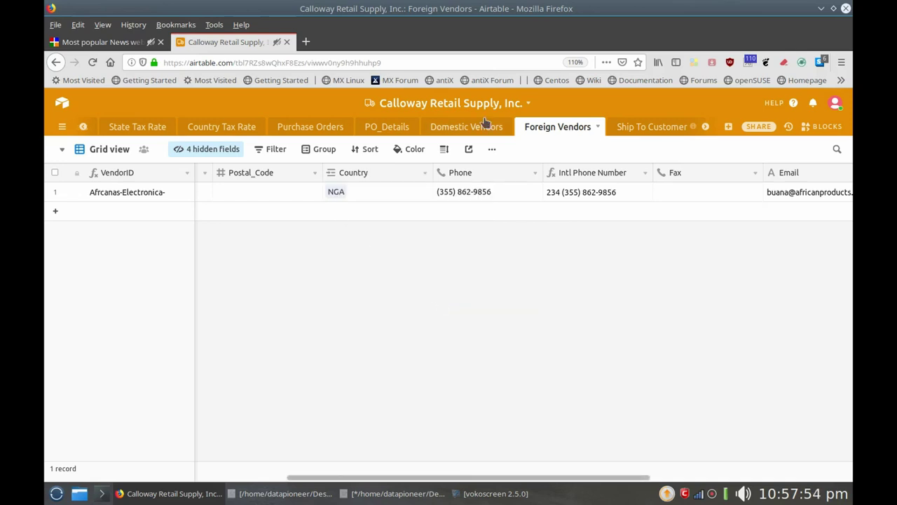
- Open the Ship To Customer table and review its columns through to the country and phone fields
{"action": "left_click", "coordinate": [652, 127]}
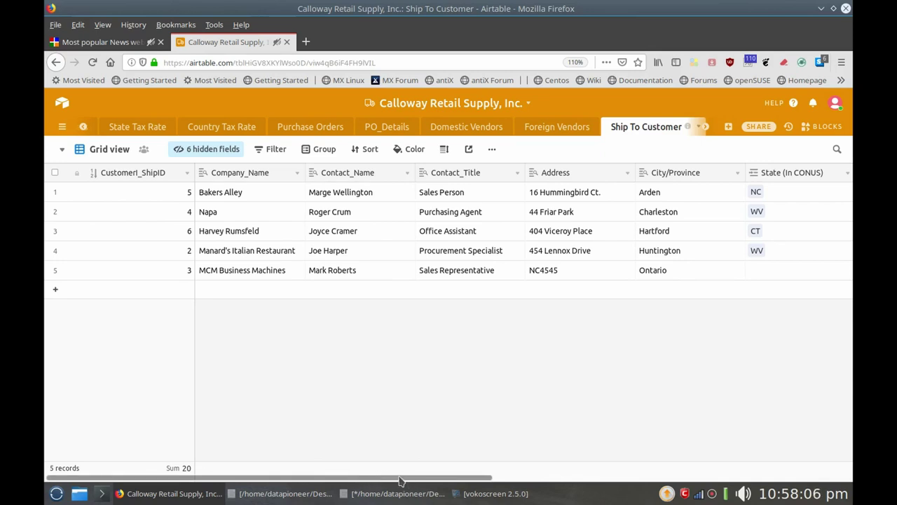
{"action": "left_click_drag", "start_coordinate": [407, 484], "coordinate": [633, 494]}
{"action": "scroll", "coordinate": [589, 273], "scroll_direction": "right", "scroll_amount": 2}
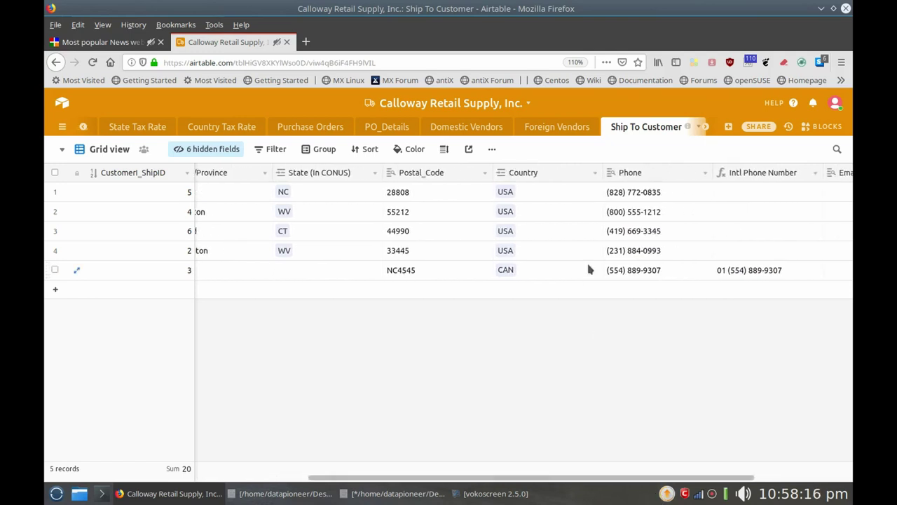
- Expand the CAN country record linked to the fifth shipping customer, examine all its fields, and close it
{"action": "left_click", "coordinate": [507, 272]}
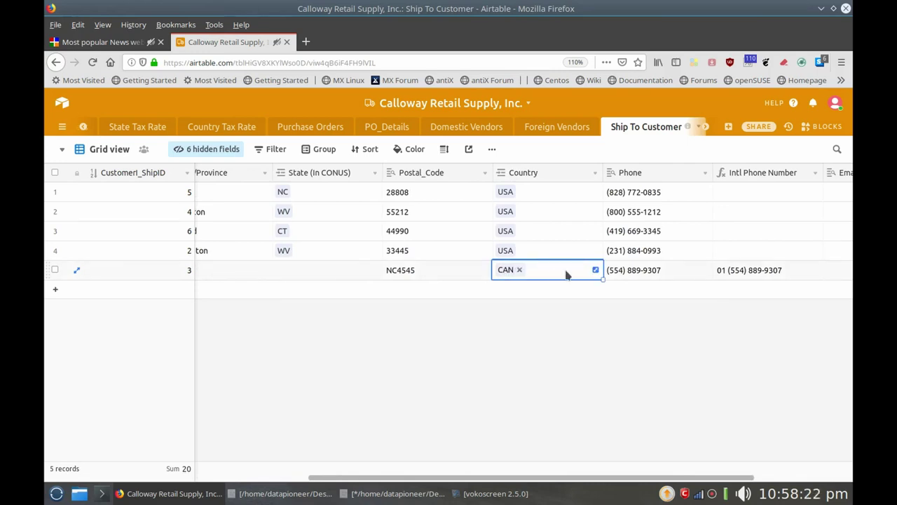
{"action": "left_click", "coordinate": [595, 271]}
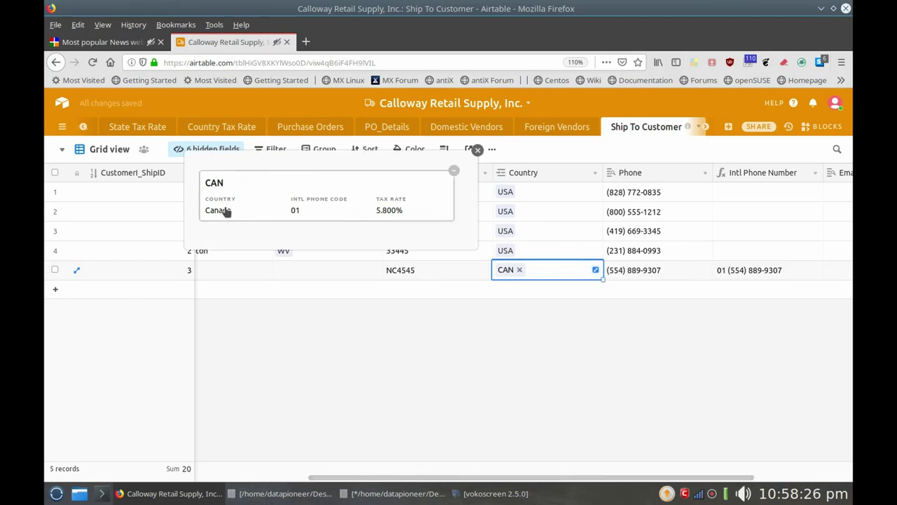
{"action": "left_click", "coordinate": [363, 217]}
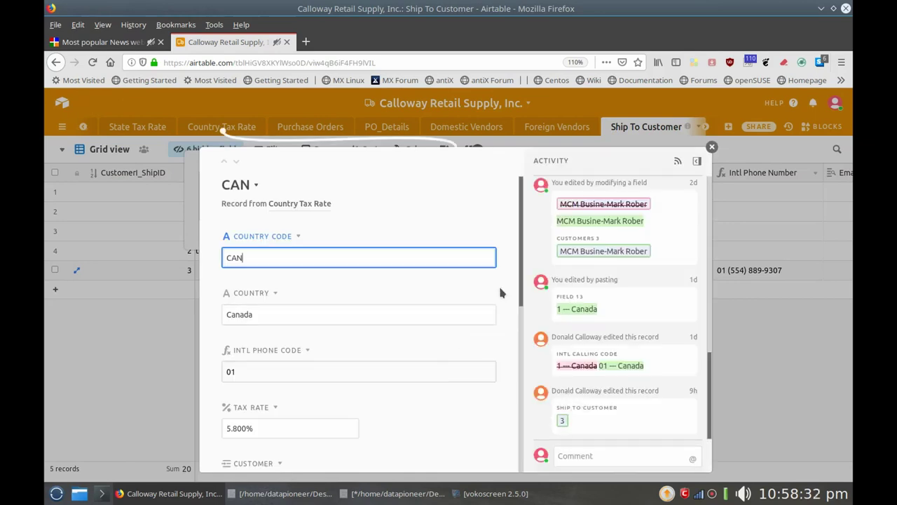
{"action": "left_click_drag", "start_coordinate": [520, 268], "coordinate": [521, 394]}
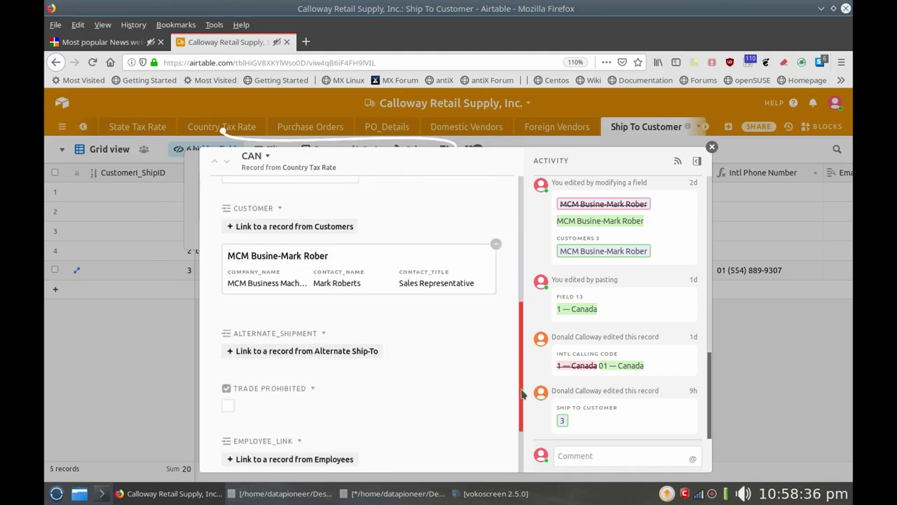
{"action": "left_click_drag", "start_coordinate": [521, 395], "coordinate": [522, 447]}
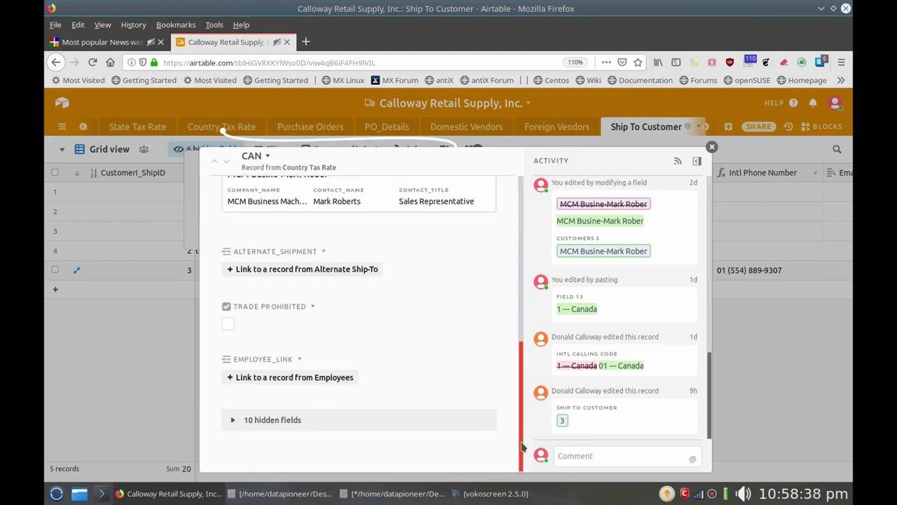
{"action": "left_click", "coordinate": [712, 148]}
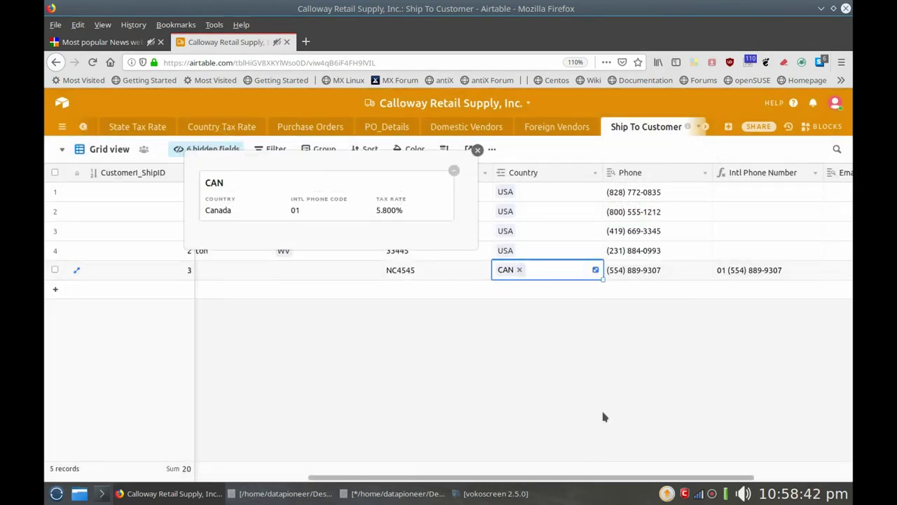
{"action": "left_click", "coordinate": [602, 414]}
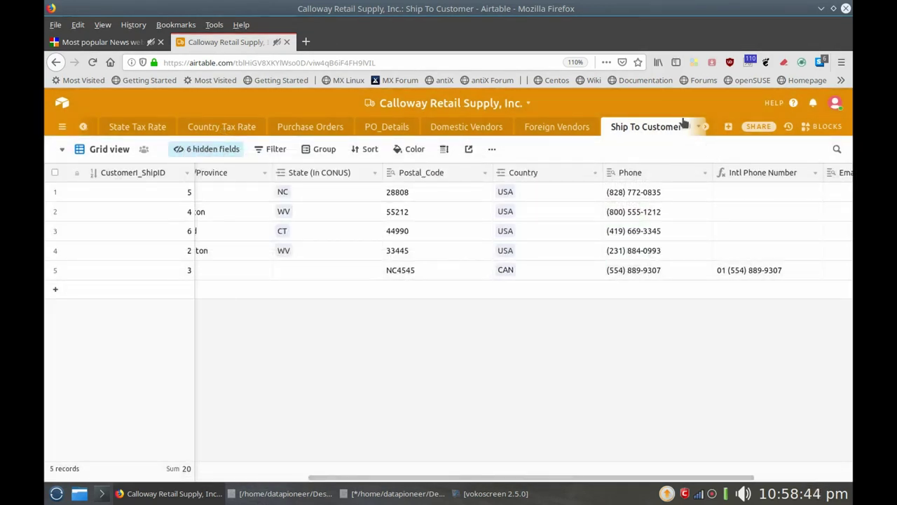
- In the Alternate Ship-To table, inspect the Intl_Phone field's formula and close it without saving
{"action": "scroll", "coordinate": [706, 130], "scroll_direction": "right", "scroll_amount": 2}
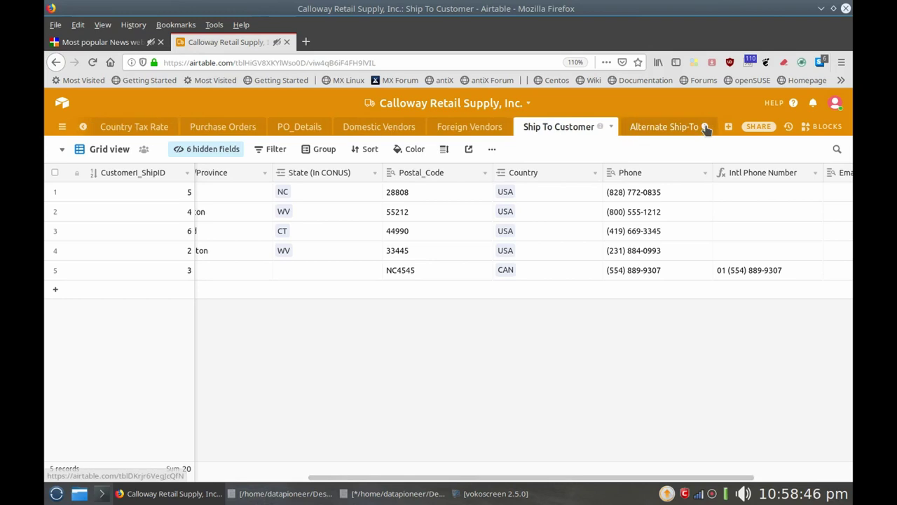
{"action": "left_click", "coordinate": [671, 129]}
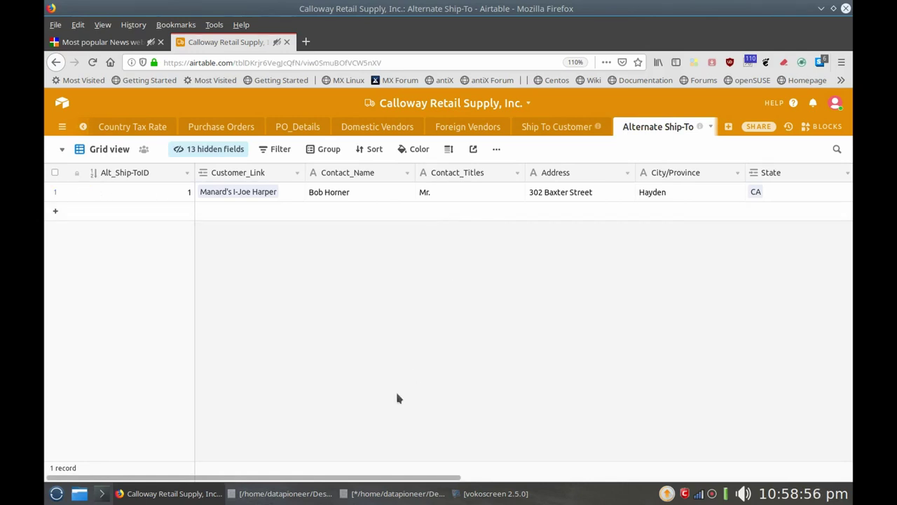
{"action": "left_click_drag", "start_coordinate": [368, 482], "coordinate": [803, 499]}
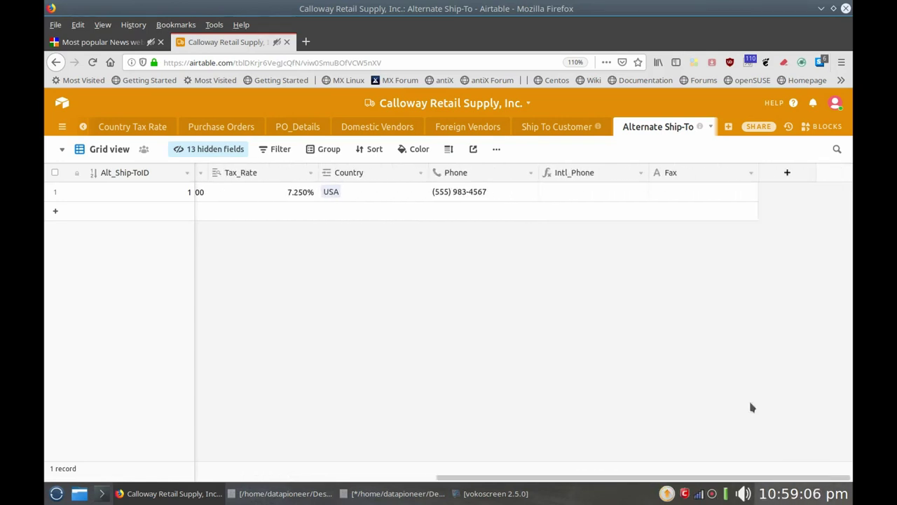
{"action": "right_click", "coordinate": [612, 174]}
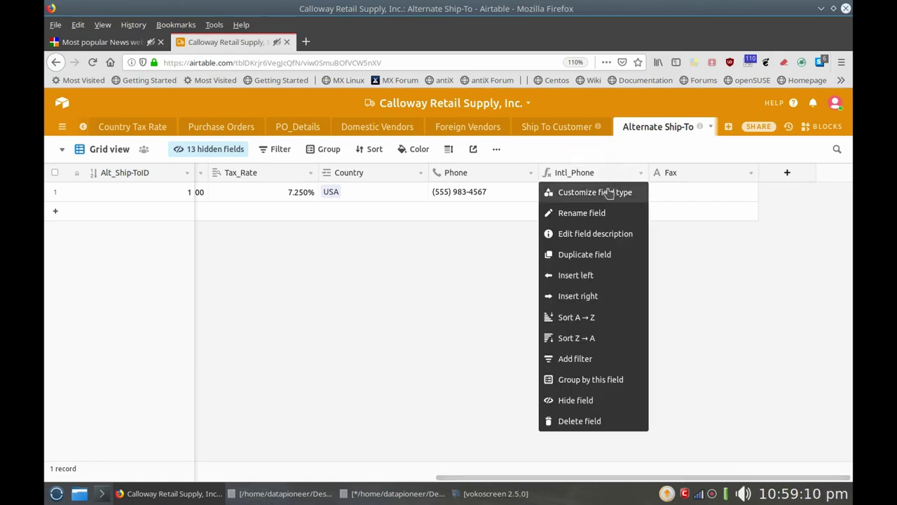
{"action": "left_click", "coordinate": [568, 192]}
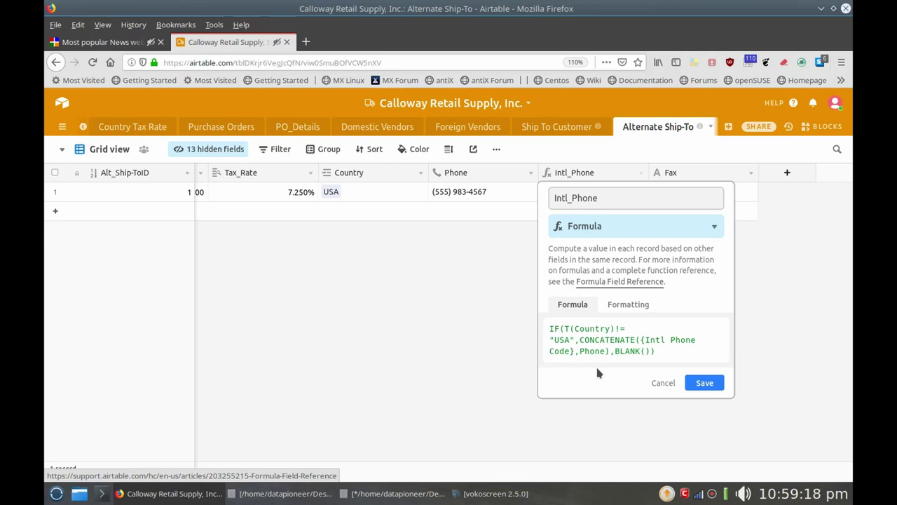
{"action": "left_click", "coordinate": [662, 384]}
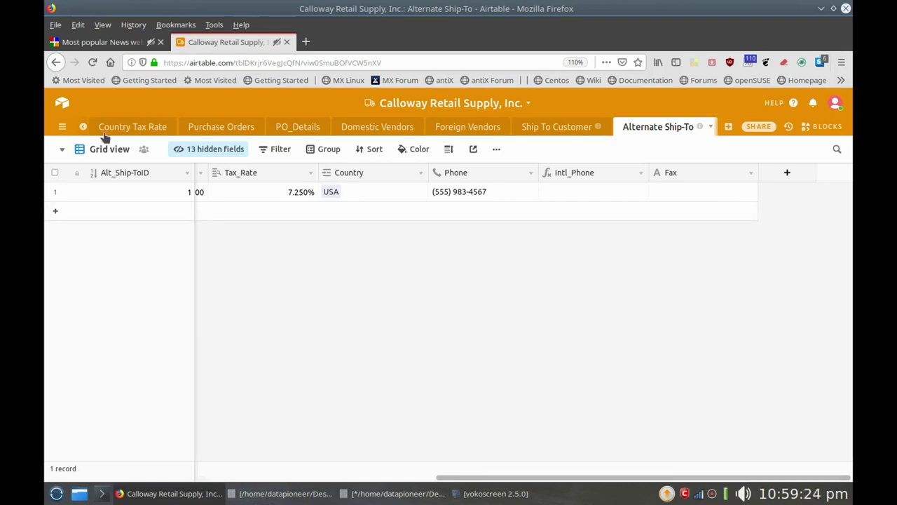
- Go to the Employees table, view the enlarged photo attached to the last employee, and close it
{"action": "mouse_move", "coordinate": [83, 127]}
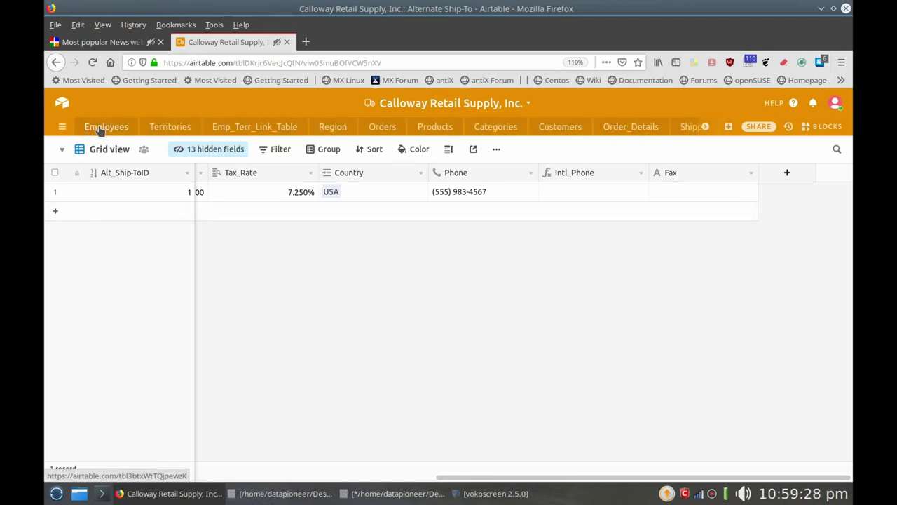
{"action": "left_click", "coordinate": [100, 130]}
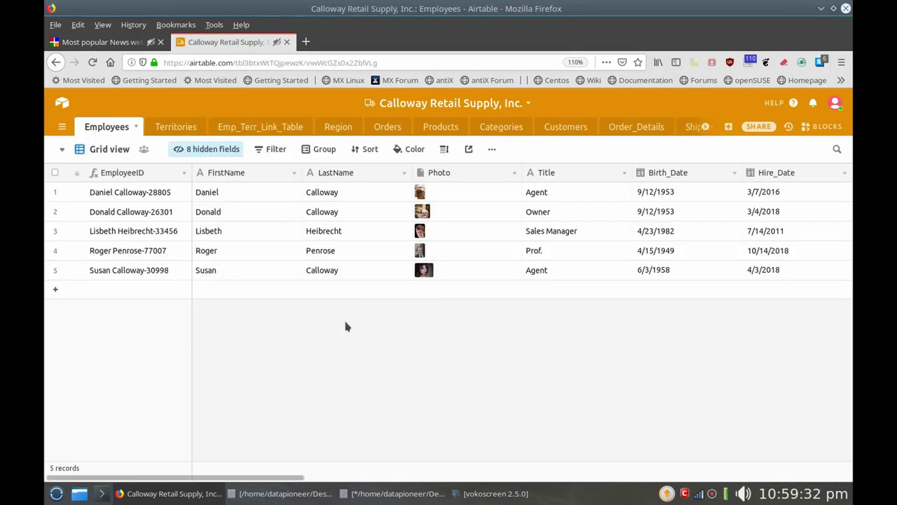
{"action": "left_click", "coordinate": [425, 274]}
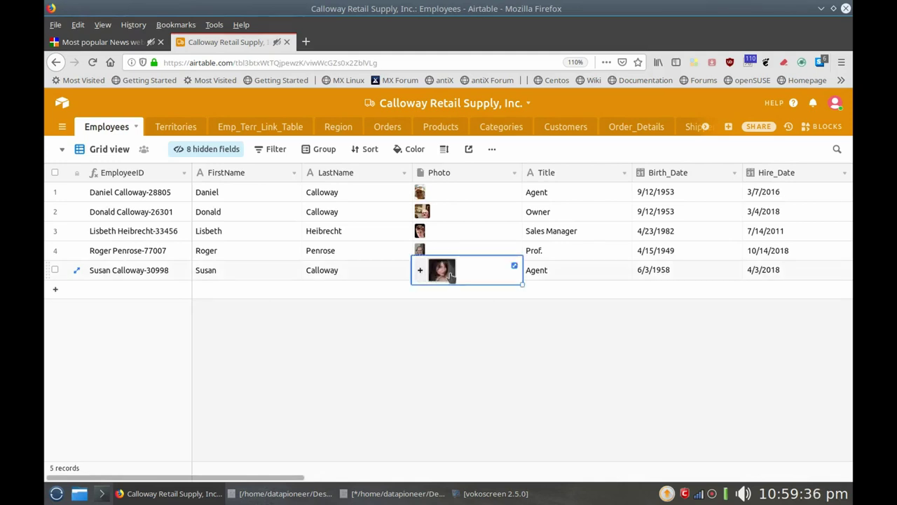
{"action": "left_click", "coordinate": [514, 267]}
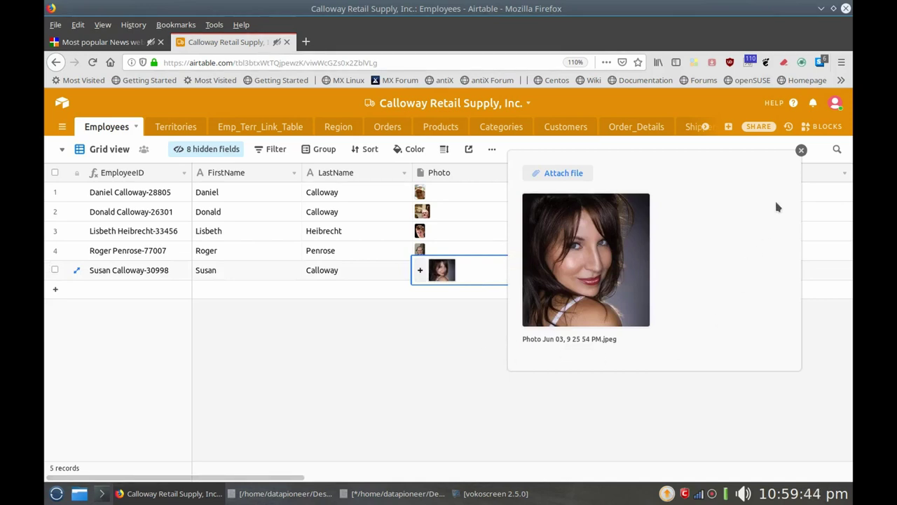
{"action": "left_click", "coordinate": [802, 151]}
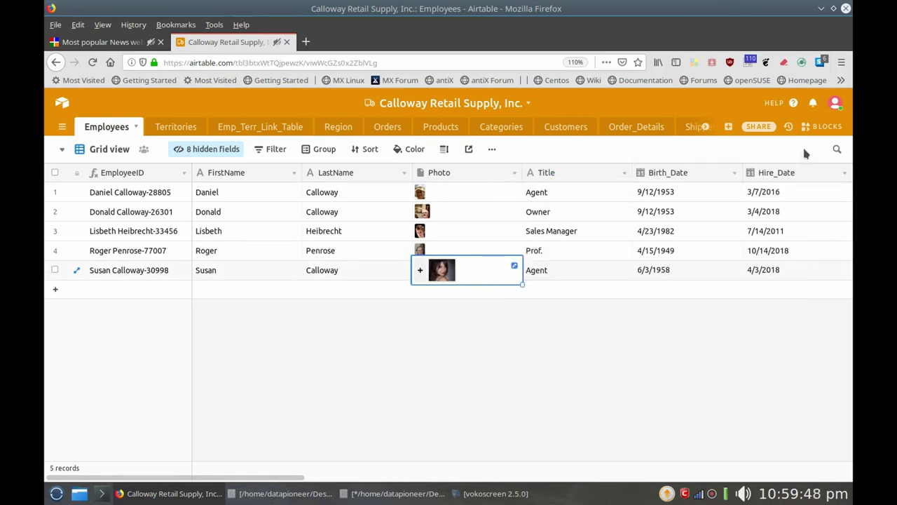
- Minimize the browser and bring up Thankyou.txt in Mousepad
{"action": "left_click", "coordinate": [821, 9]}
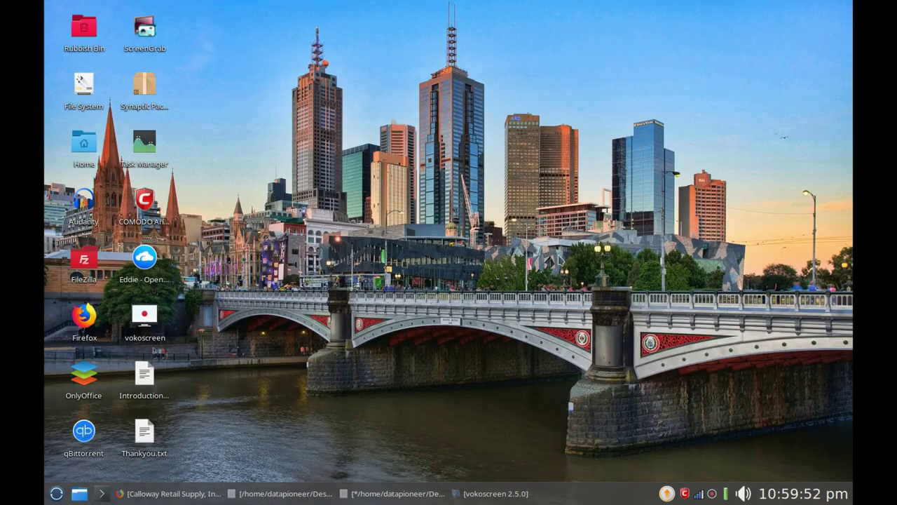
{"action": "left_click", "coordinate": [413, 491]}
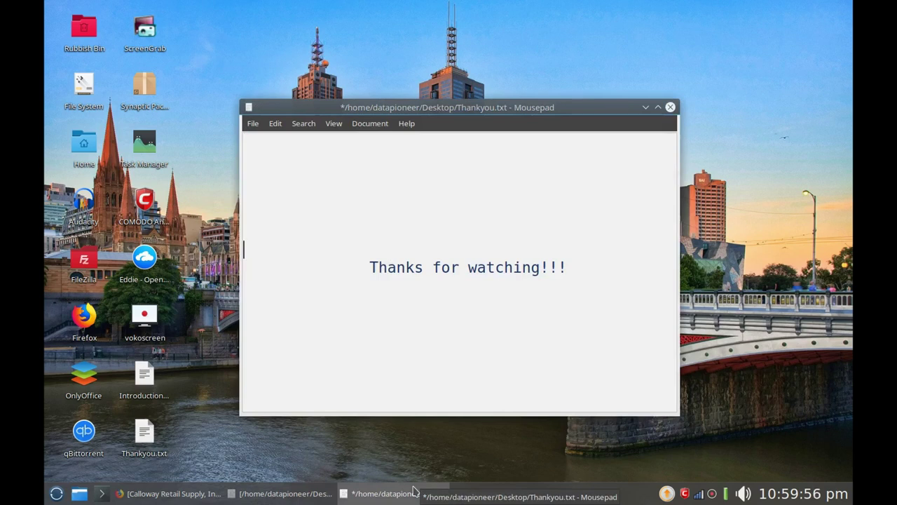